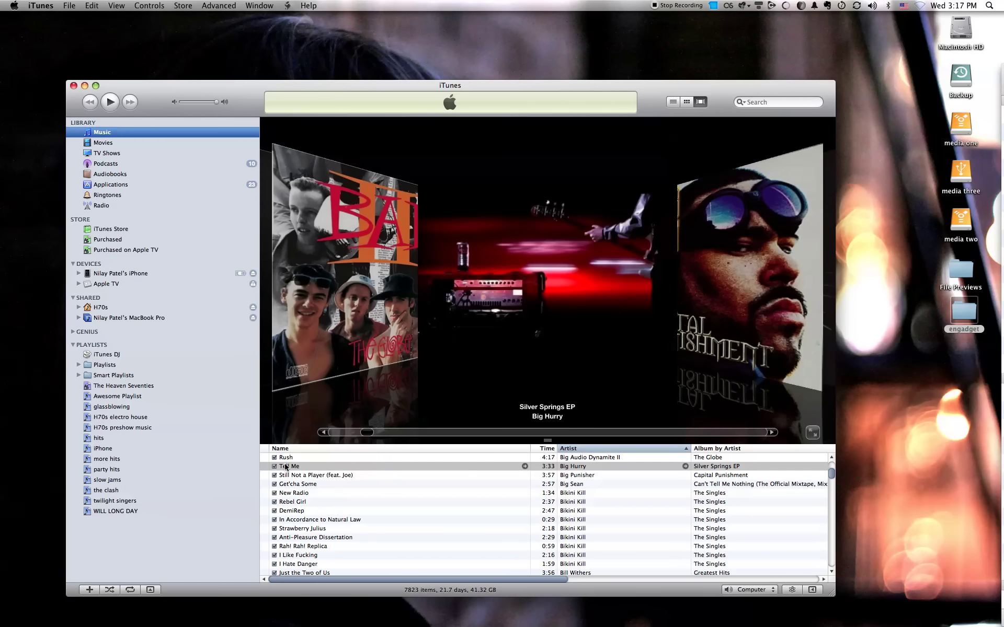
Play 'Tell Me' by Big Hurry from the local library and pause it at 0:05
double_click(314, 467)
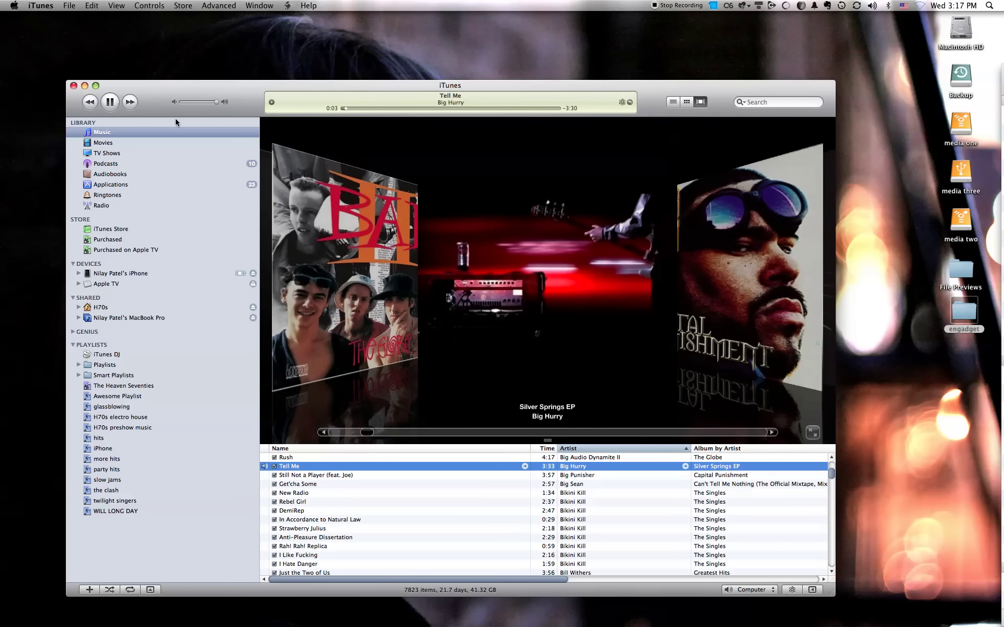
click(108, 103)
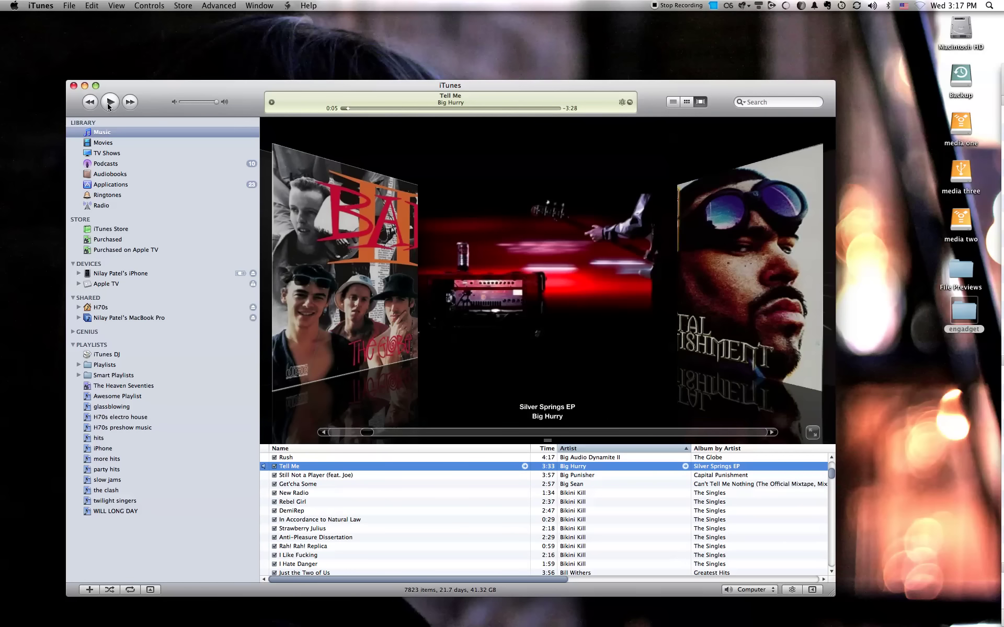
Open the shared H70s library and play '10 A.M. Automatic' by The Black Keys
click(90, 310)
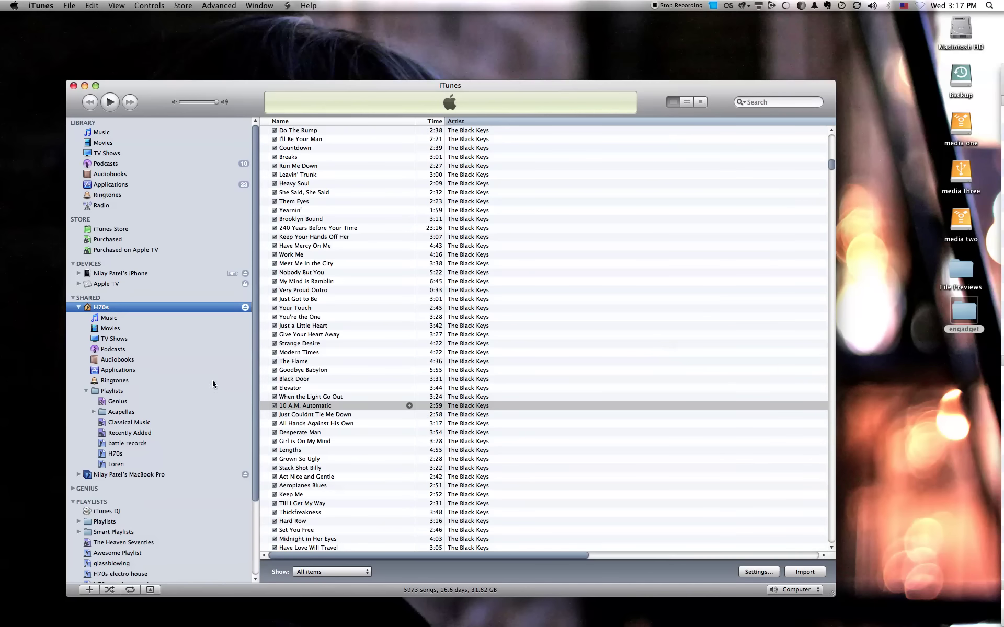
double_click(310, 406)
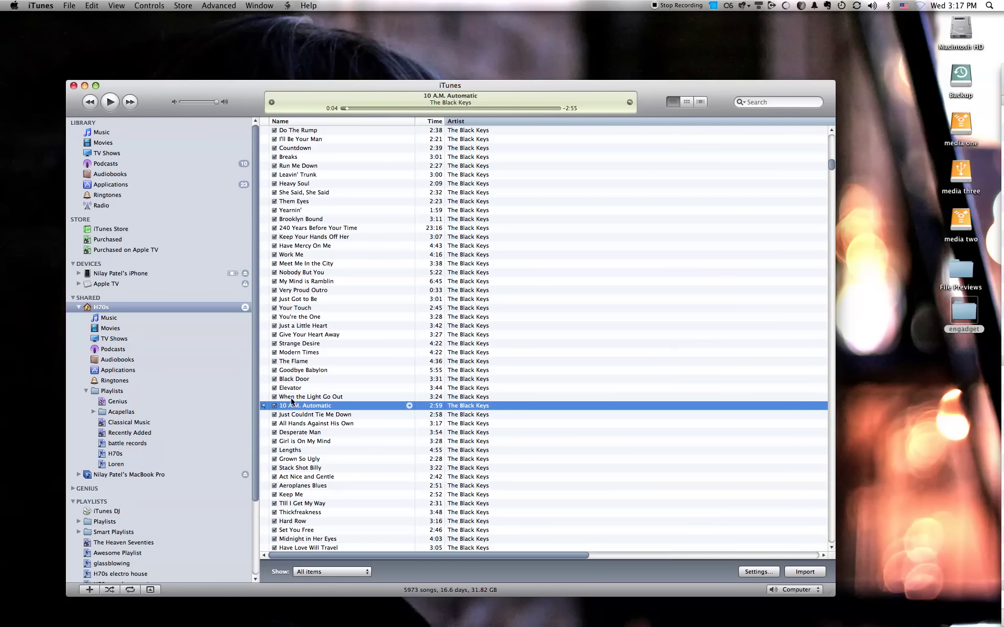
scroll(331, 371, down, 1)
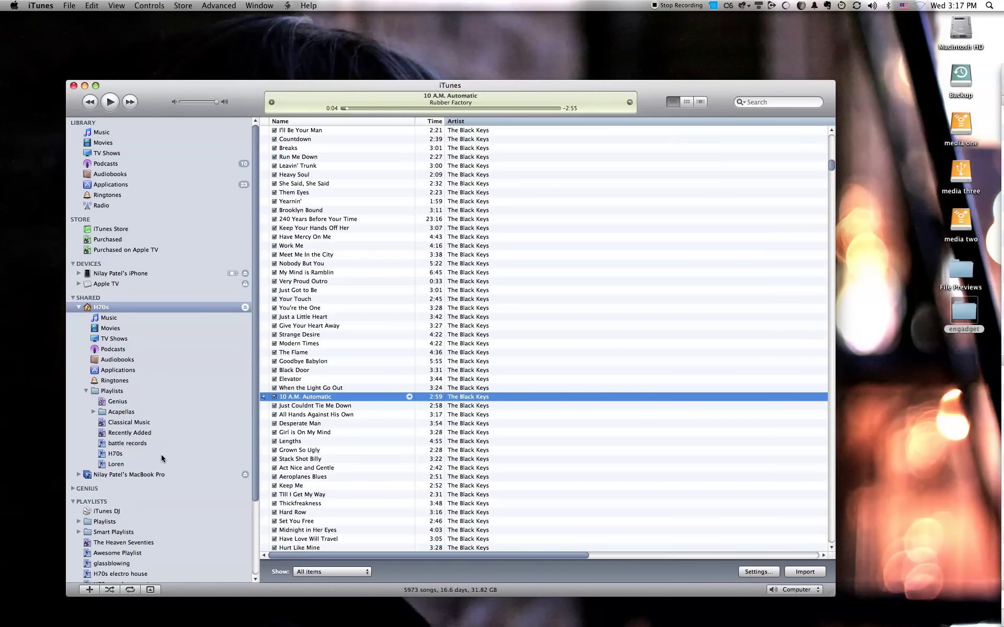
Open the shared Loren playlist and play 'Shawty is a 10 (Mano Remix)', skipping ahead to about 0:44
click(117, 464)
scroll(385, 332, down, 10)
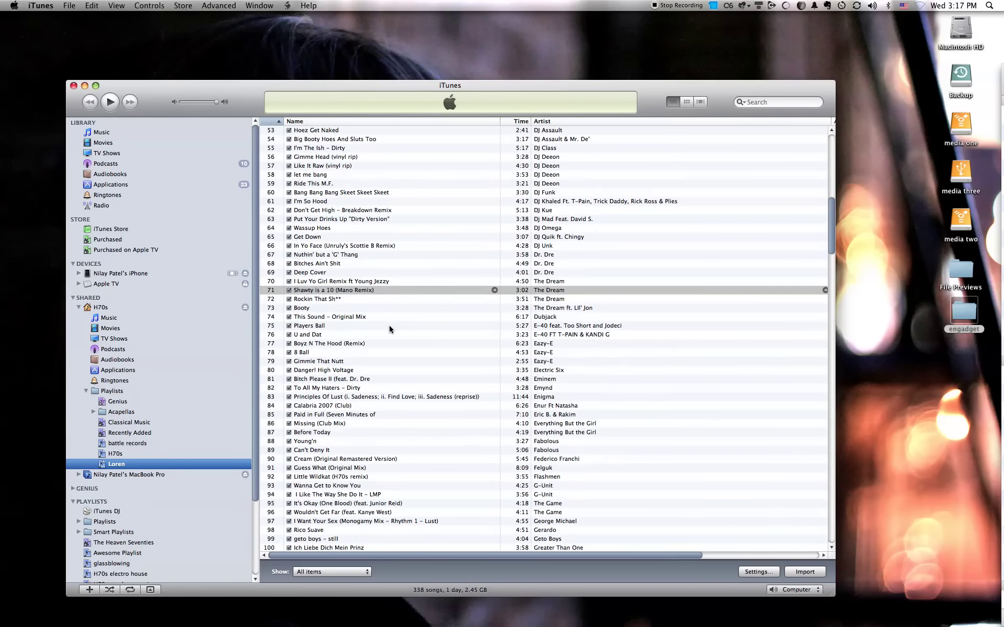
scroll(386, 340, up, 20)
scroll(385, 345, down, 10)
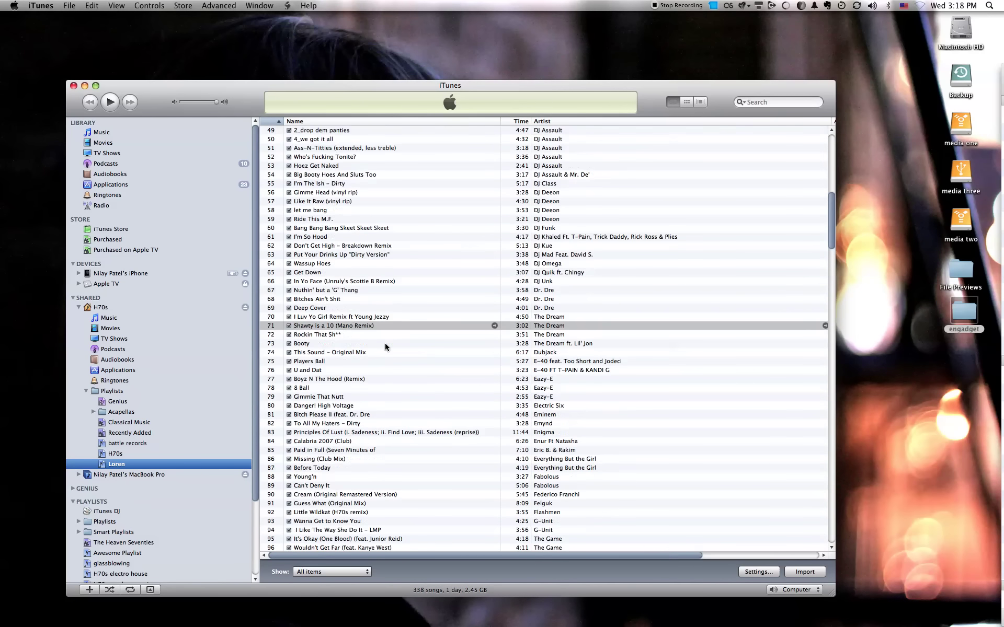
click(350, 396)
double_click(349, 396)
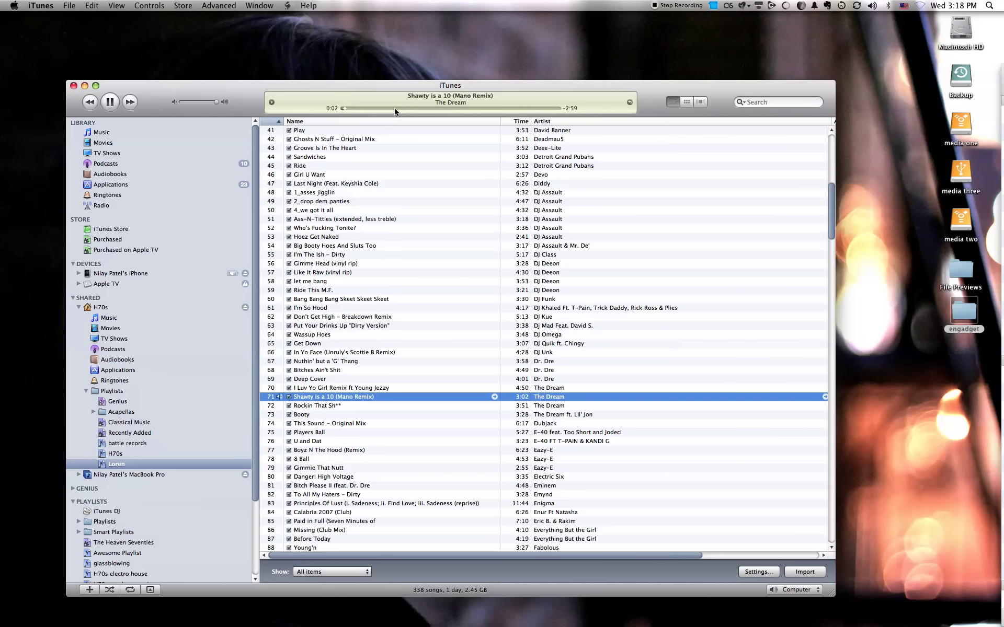
click(395, 109)
Copy 'Shawty is a 10 (Mano Remix)' into the local Awesome Playlist
drag(309, 399, 115, 552)
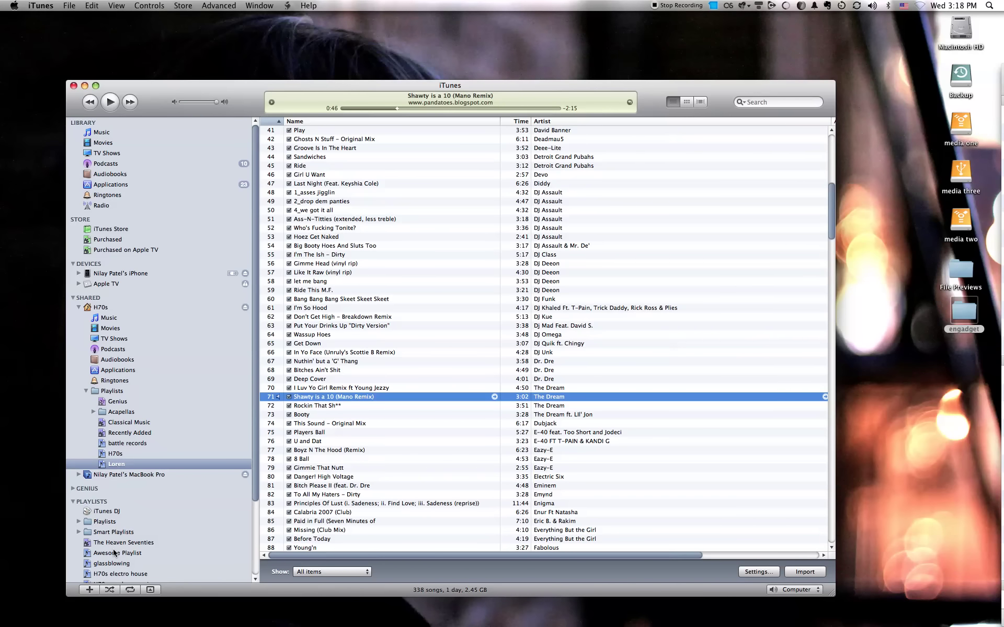
scroll(278, 353, up, 2)
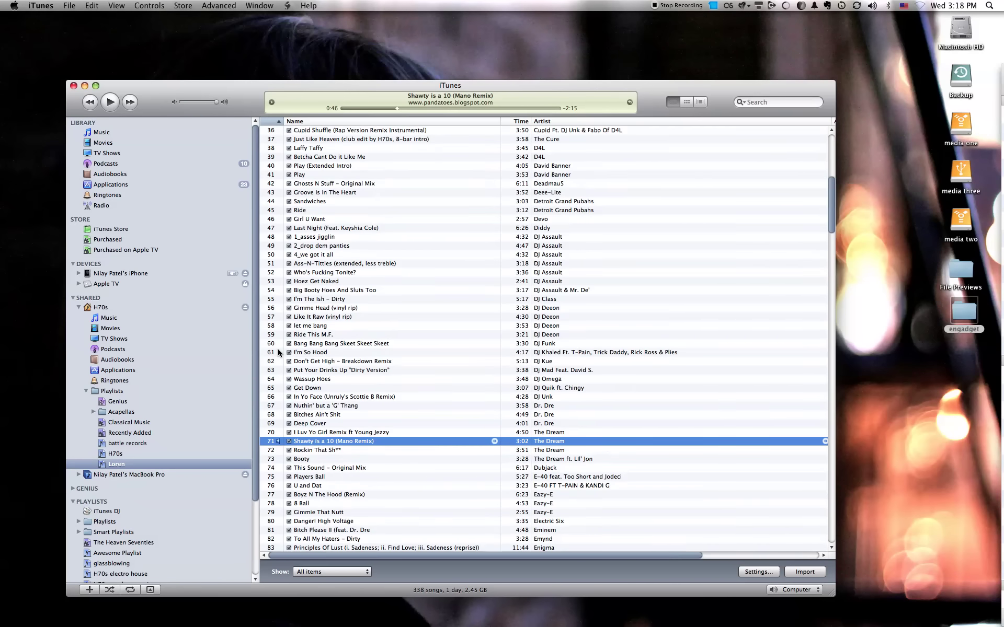
scroll(280, 354, down, 5)
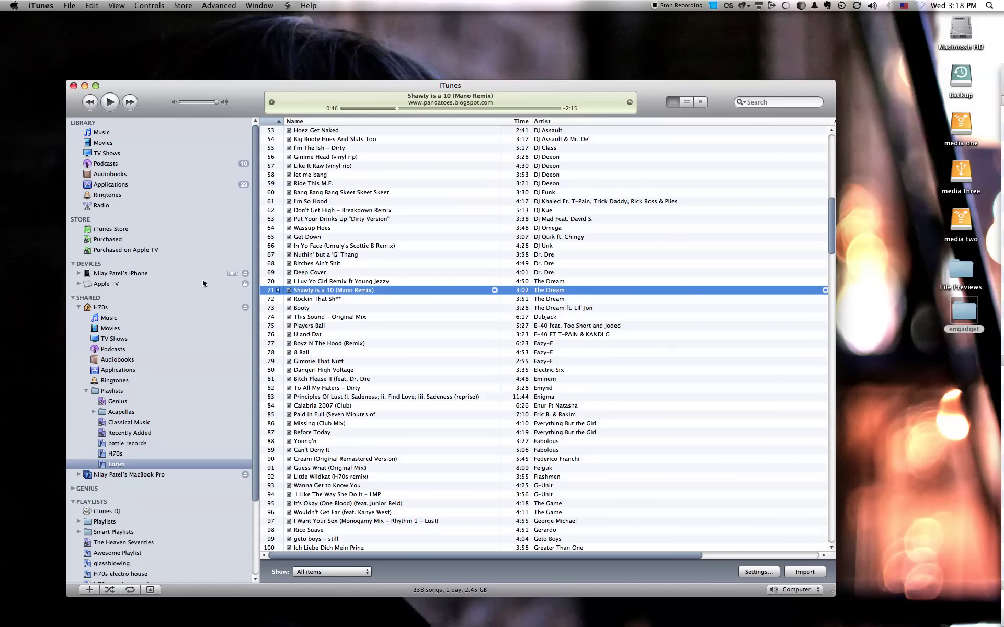
scroll(376, 372, down, 2)
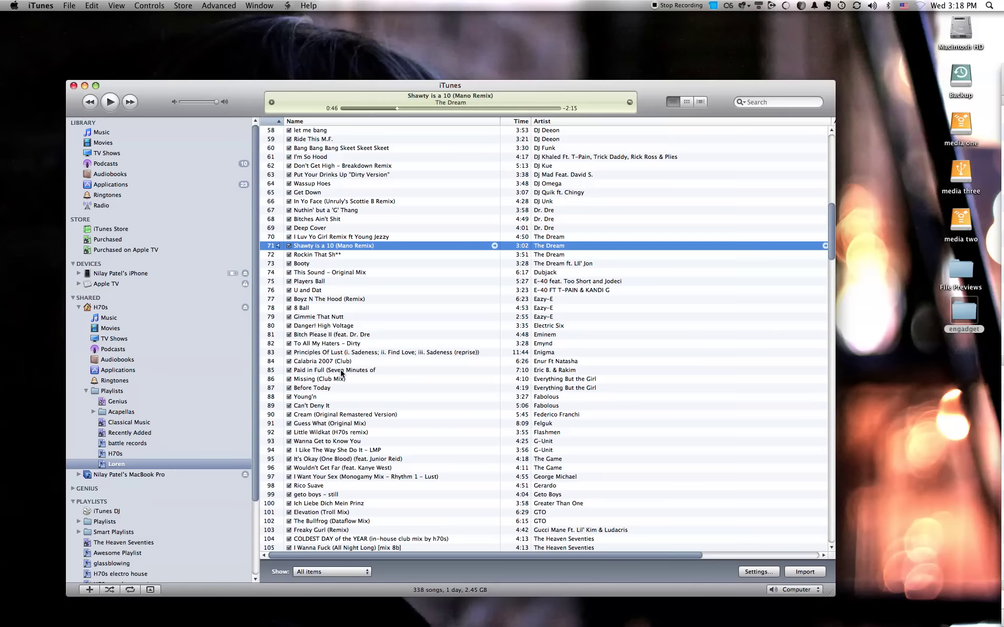
scroll(341, 373, up, 5)
scroll(215, 387, down, 3)
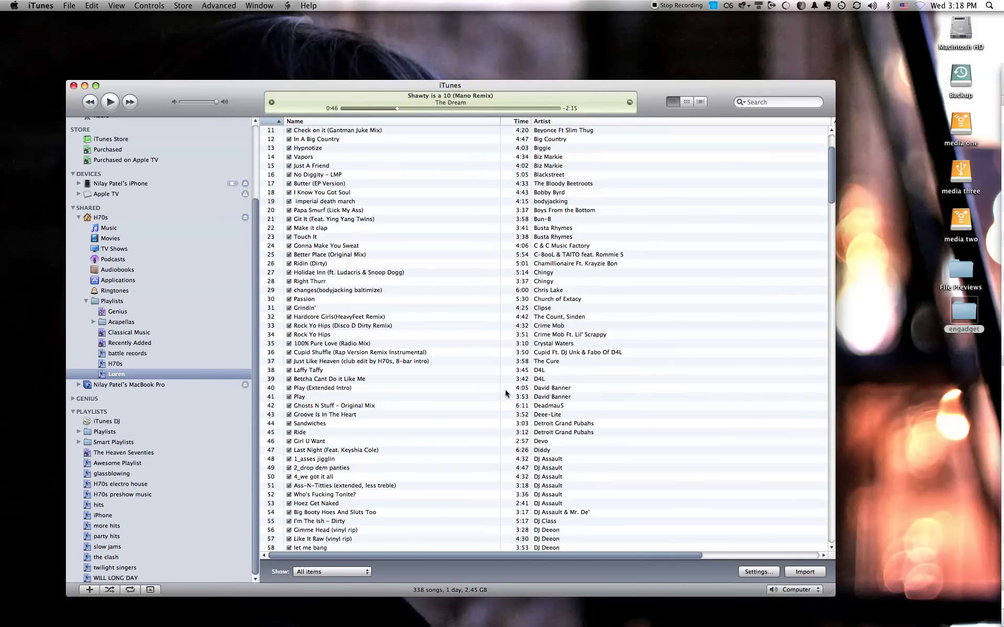
scroll(472, 390, down, 2)
scroll(199, 264, up, 3)
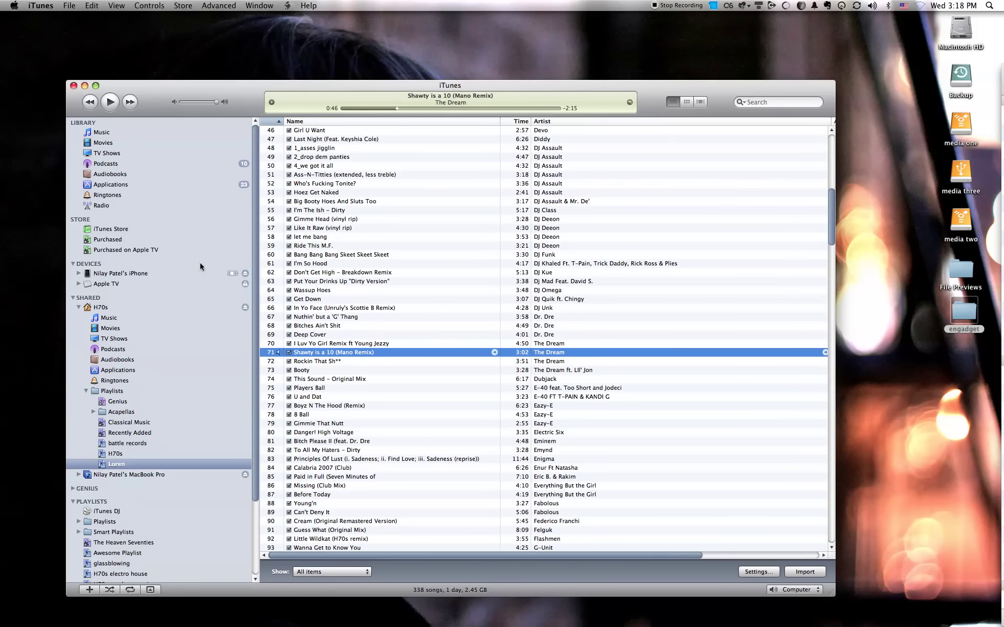
Return to the local library, reopen the shared H70s library, and change the Show popup filter
click(102, 132)
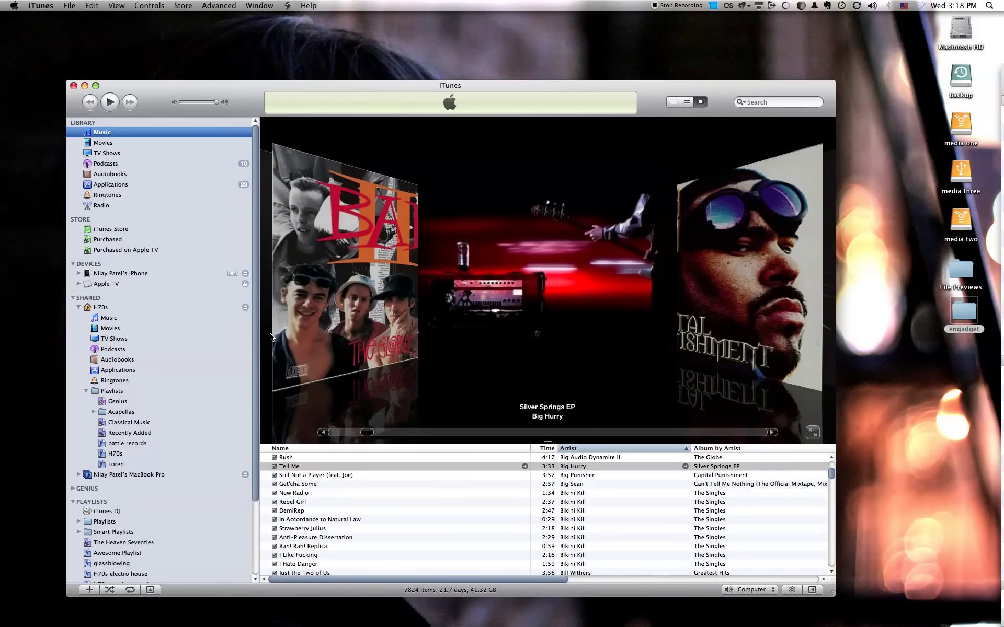
click(100, 310)
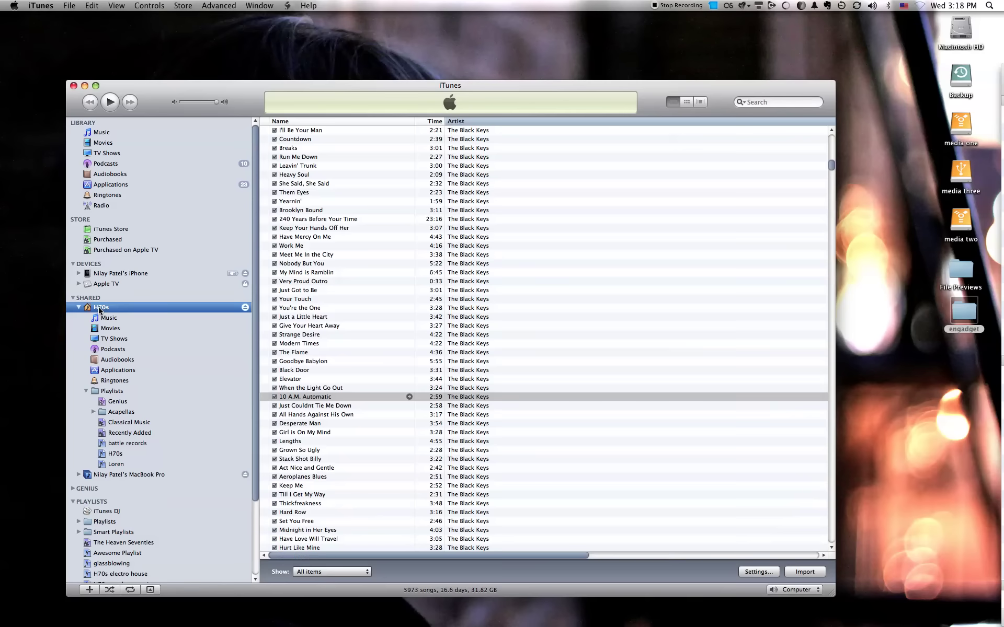
scroll(439, 271, up, 10)
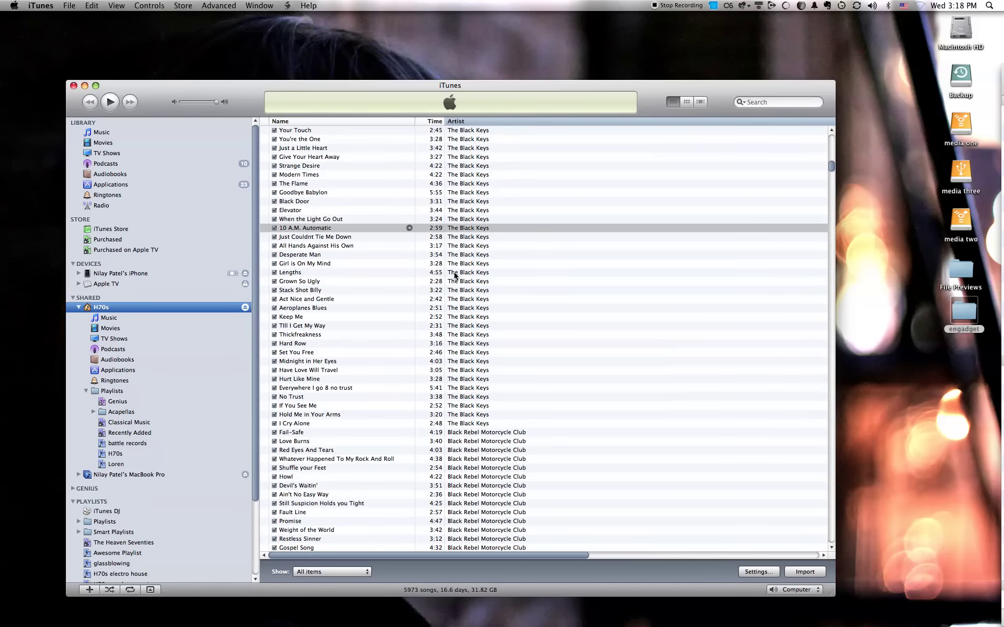
scroll(439, 271, down, 10)
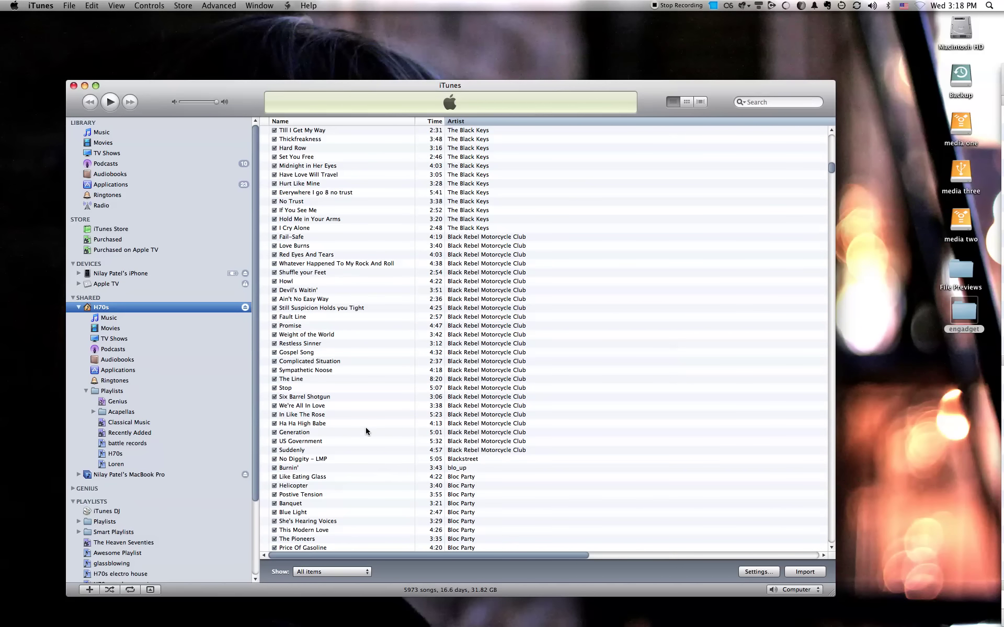
click(342, 573)
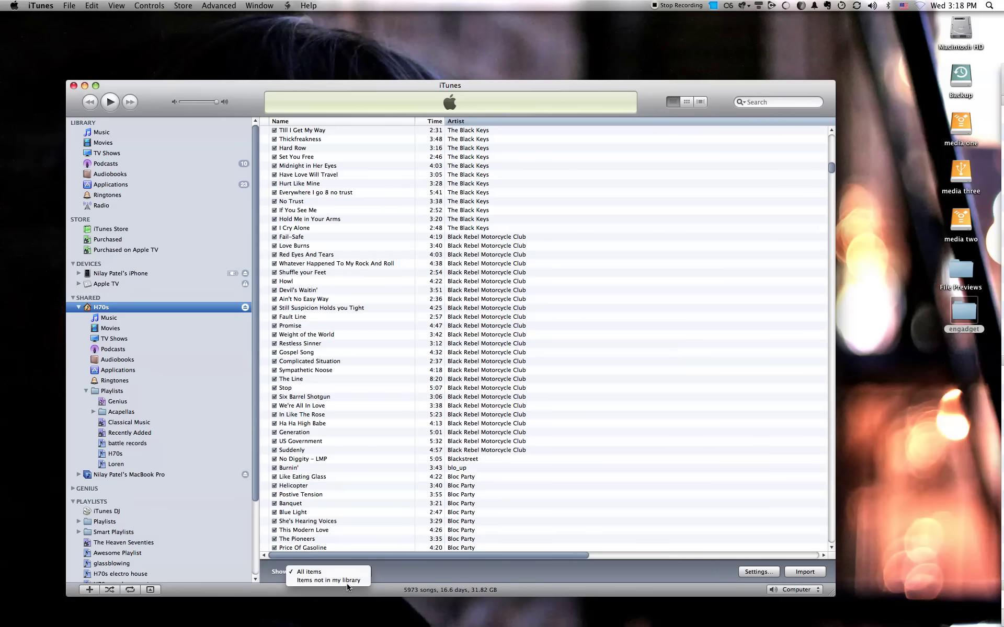
click(348, 572)
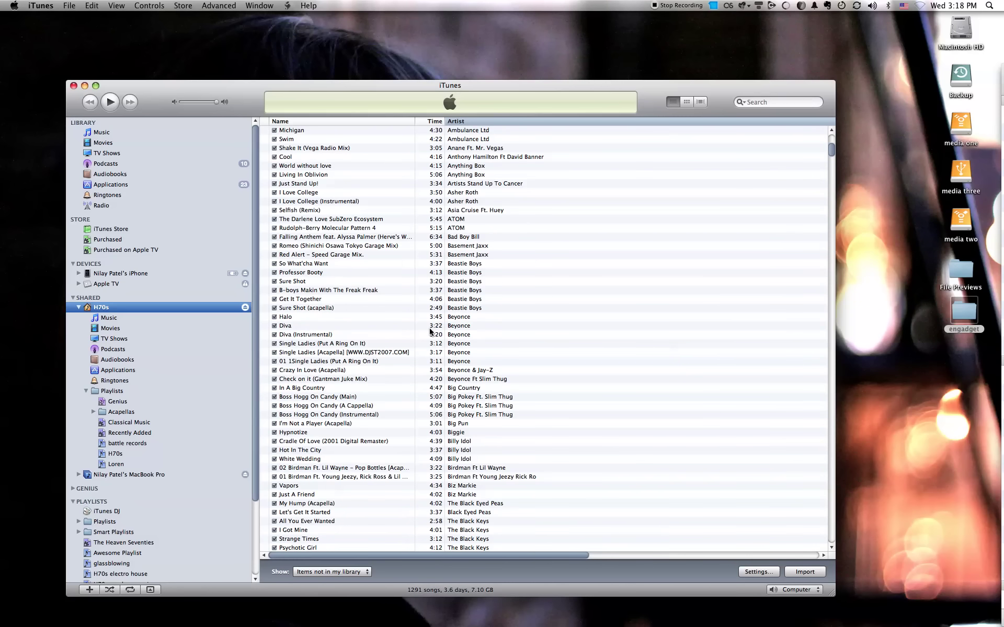
Scroll through the filtered list of 1291 H70s songs missing from the local library
scroll(487, 302, down, 13)
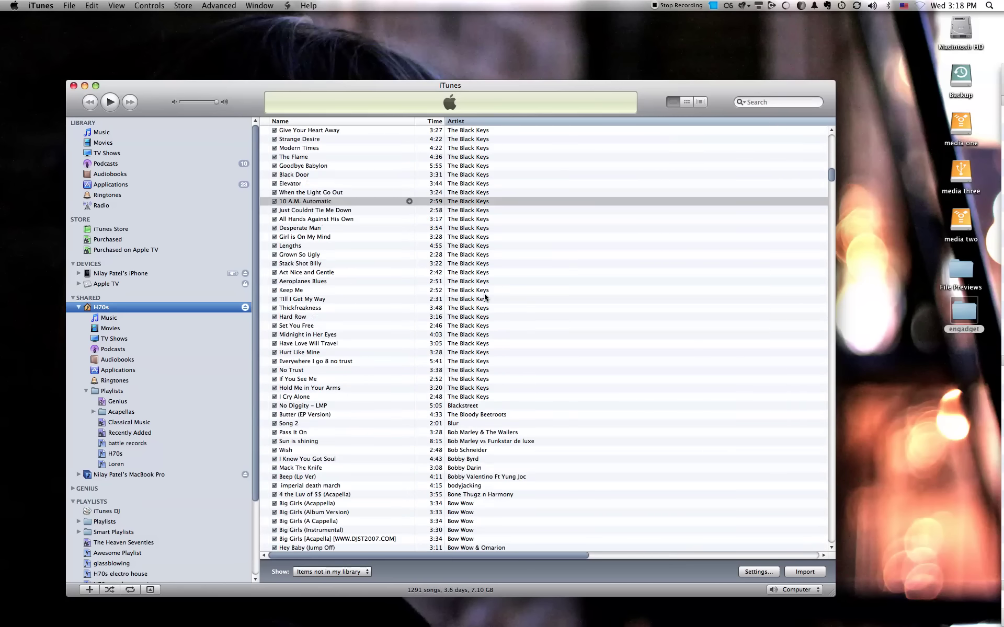
scroll(485, 297, up, 20)
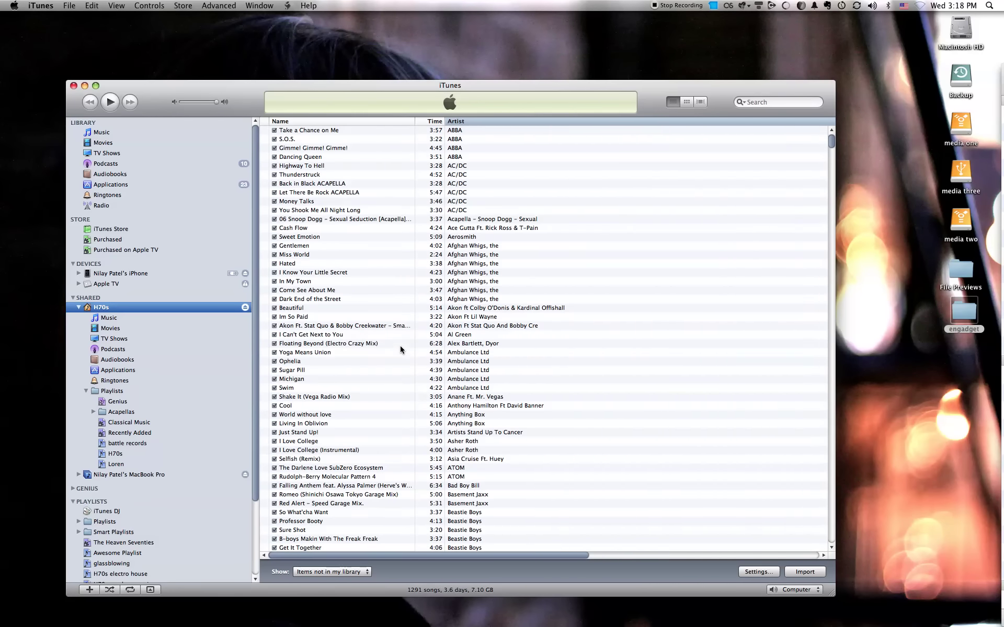
scroll(401, 350, down, 10)
scroll(400, 346, down, 11)
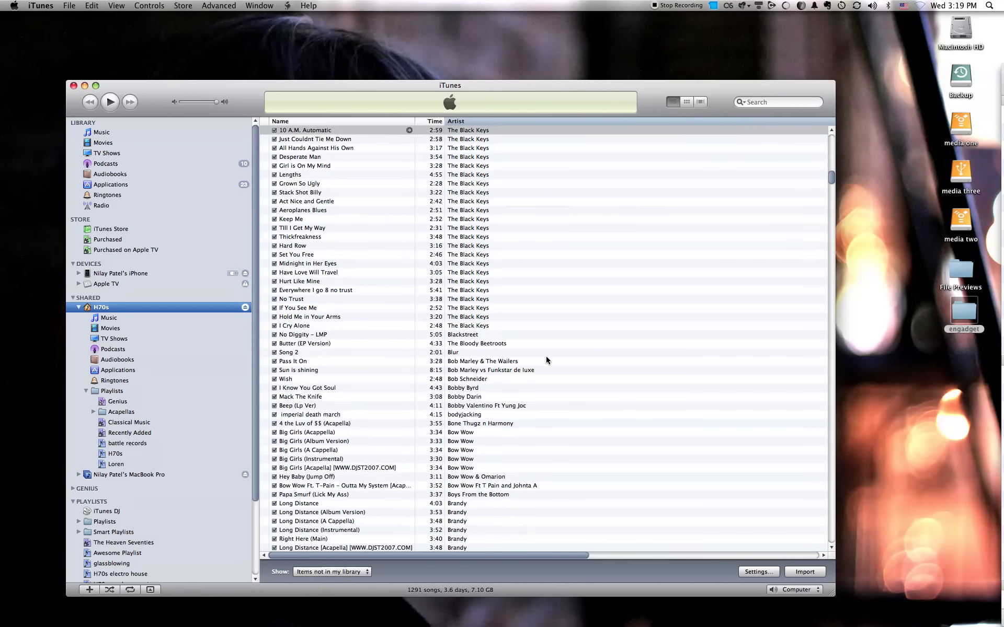
scroll(534, 347, down, 16)
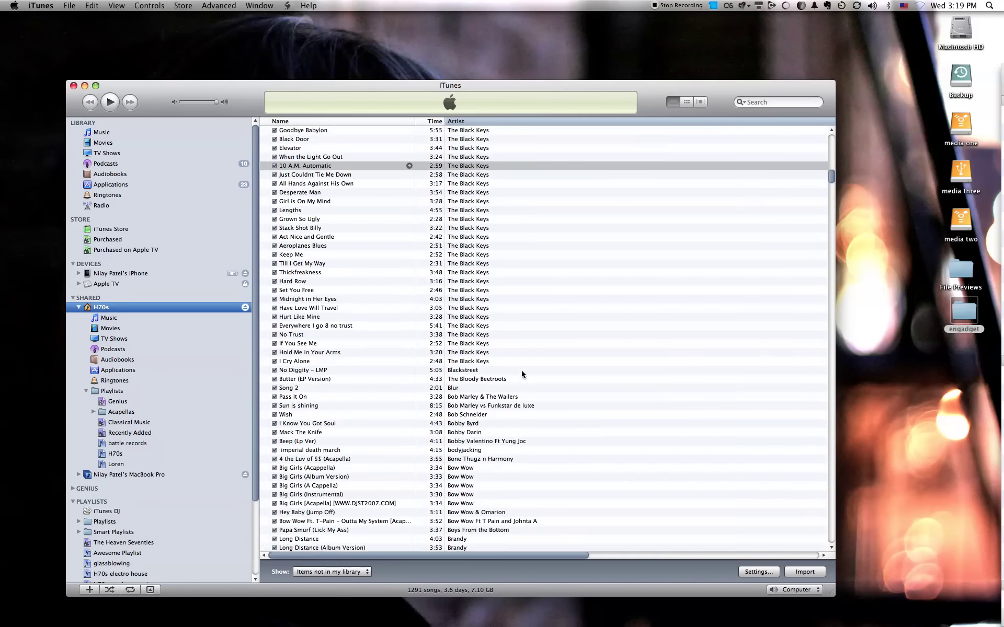
scroll(521, 375, up, 15)
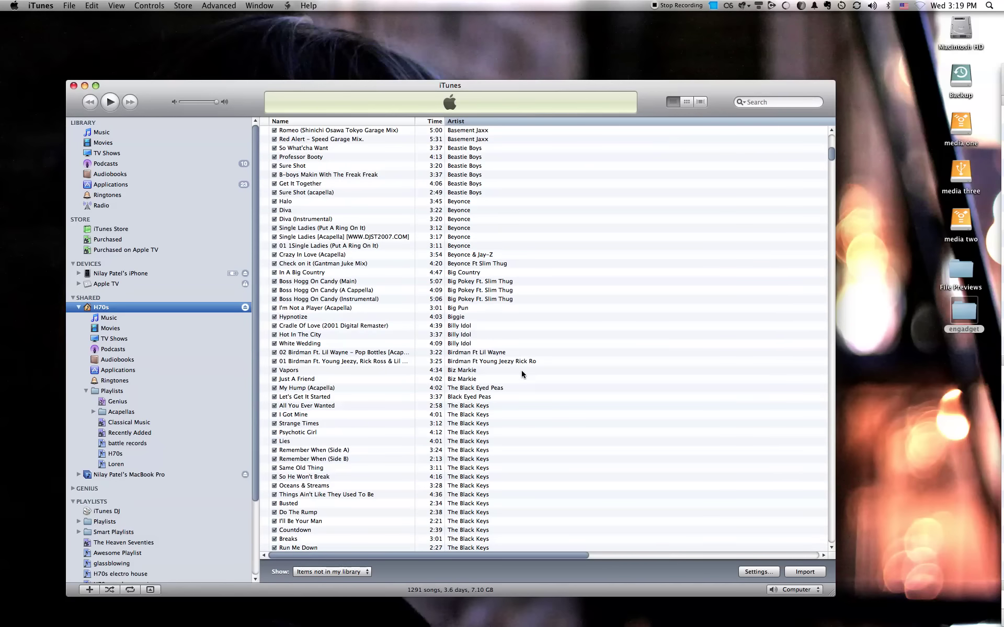
scroll(521, 375, down, 10)
scroll(521, 370, down, 13)
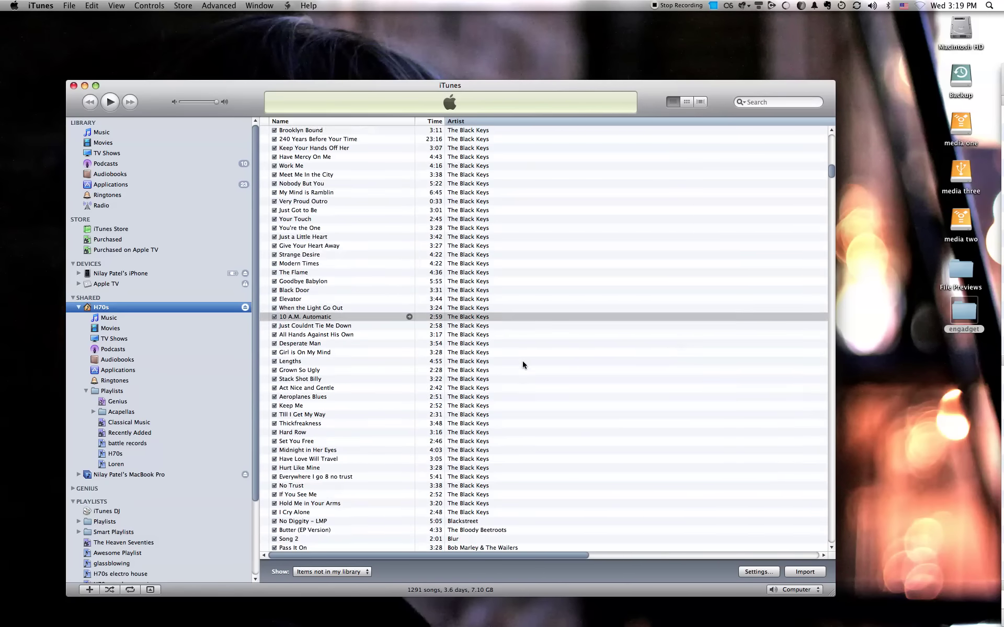
scroll(522, 361, up, 15)
scroll(522, 360, down, 10)
scroll(523, 360, up, 6)
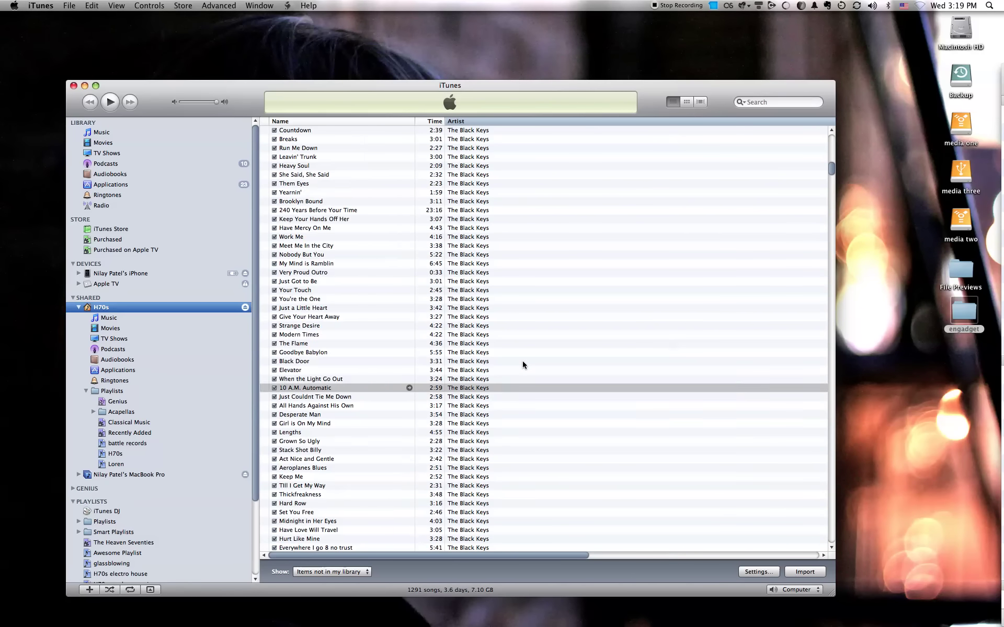
scroll(518, 344, down, 17)
scroll(509, 345, down, 15)
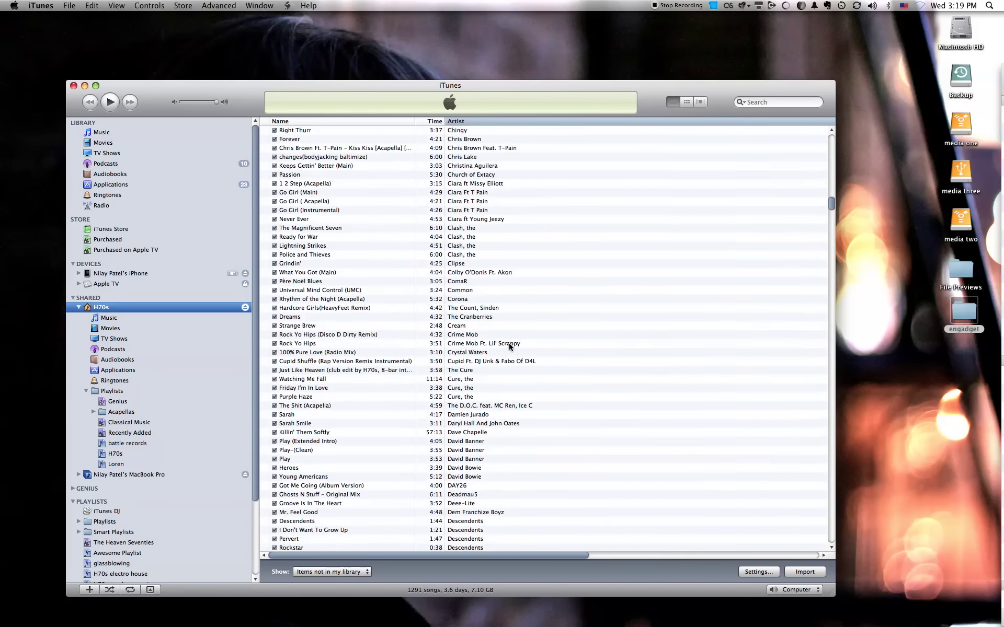
scroll(513, 352, up, 20)
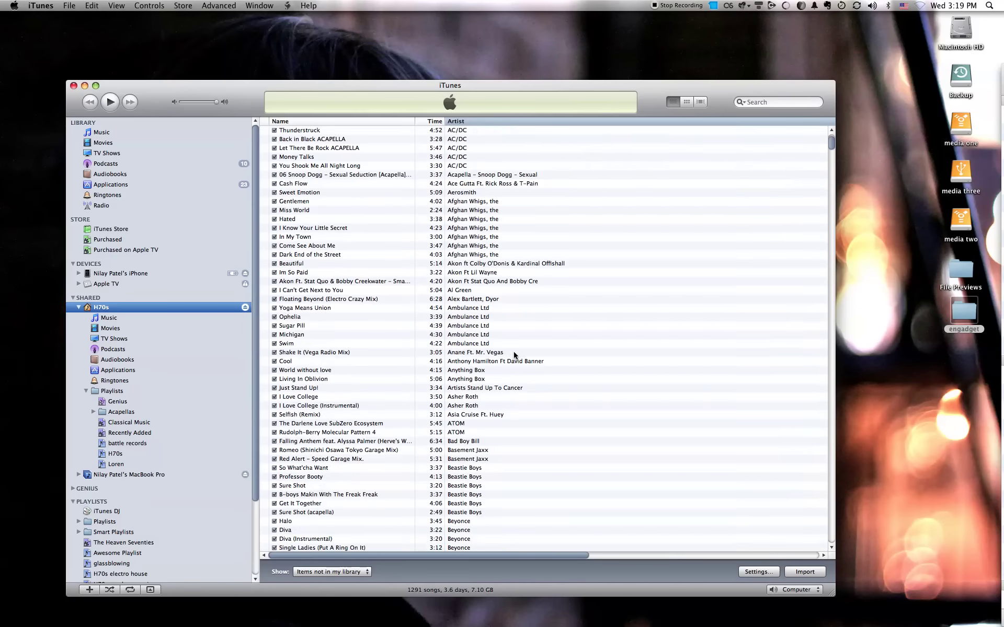
Set the Show popup to 'All items' so all 5973 shared songs are listed
click(345, 569)
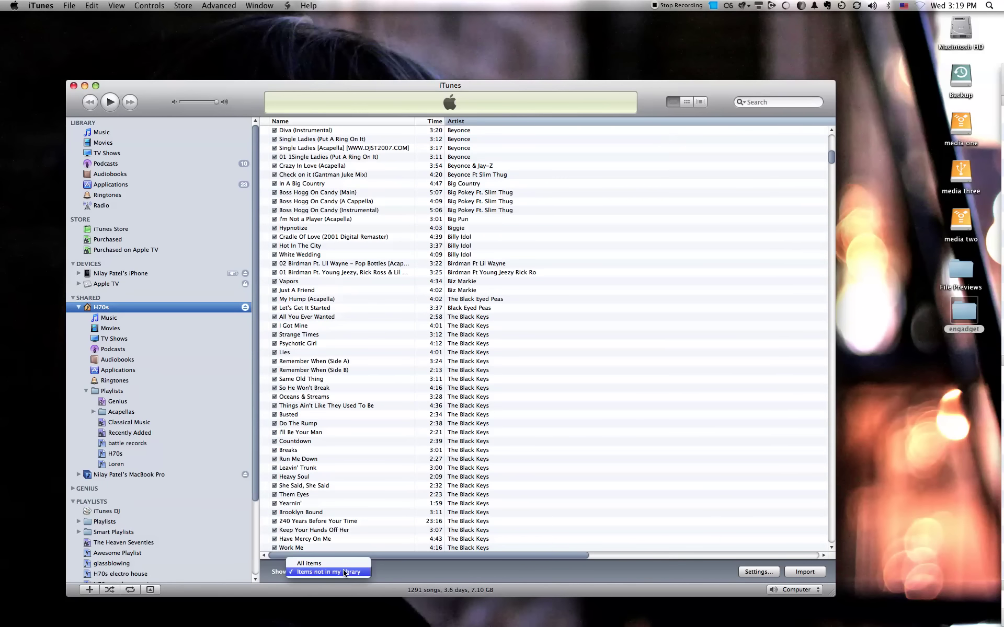
click(340, 564)
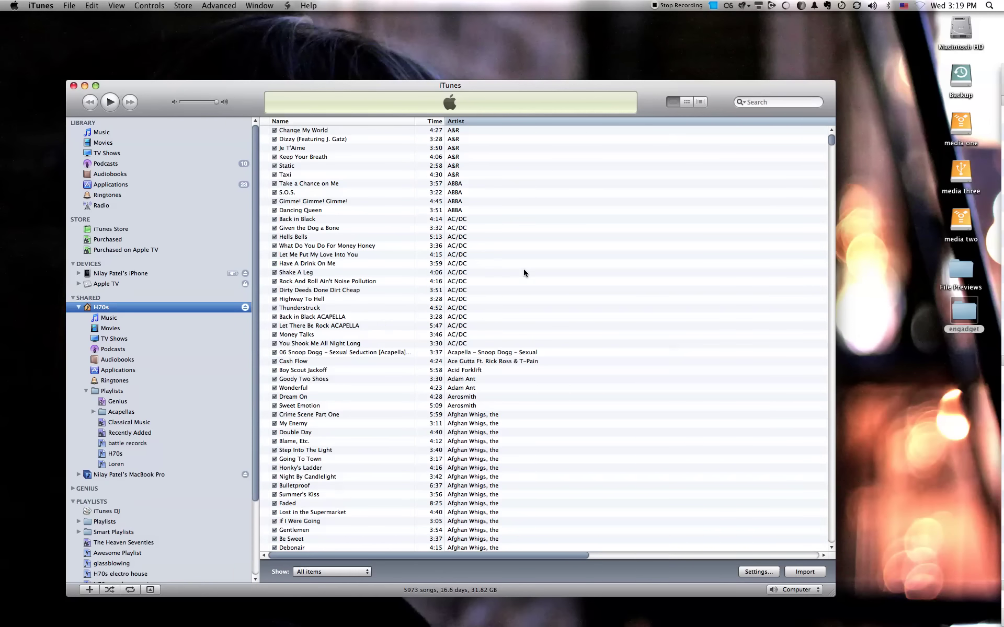
scroll(501, 264, down, 7)
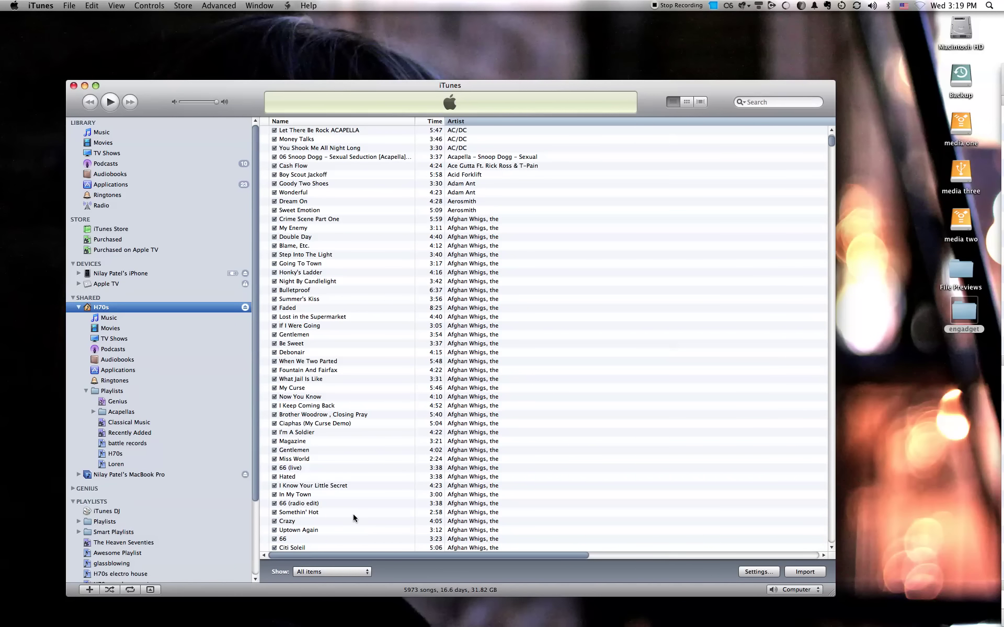
Open the Home Sharing Settings for H70s from the Settings… button
click(749, 575)
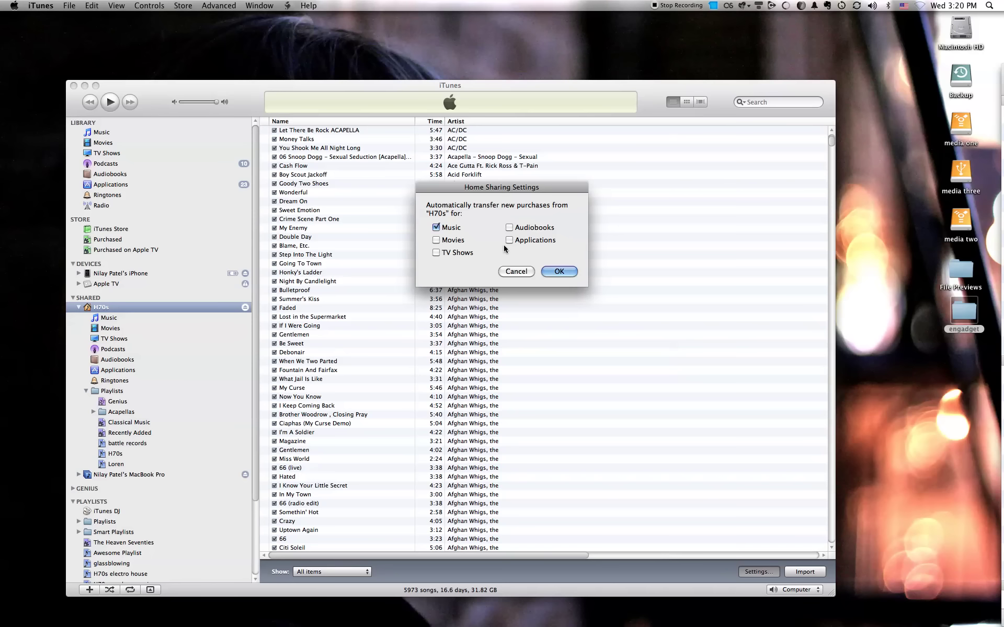
Accept the Home Sharing settings, then play 'Stand' by Architects and copy it into the local library
click(557, 273)
scroll(407, 295, down, 10)
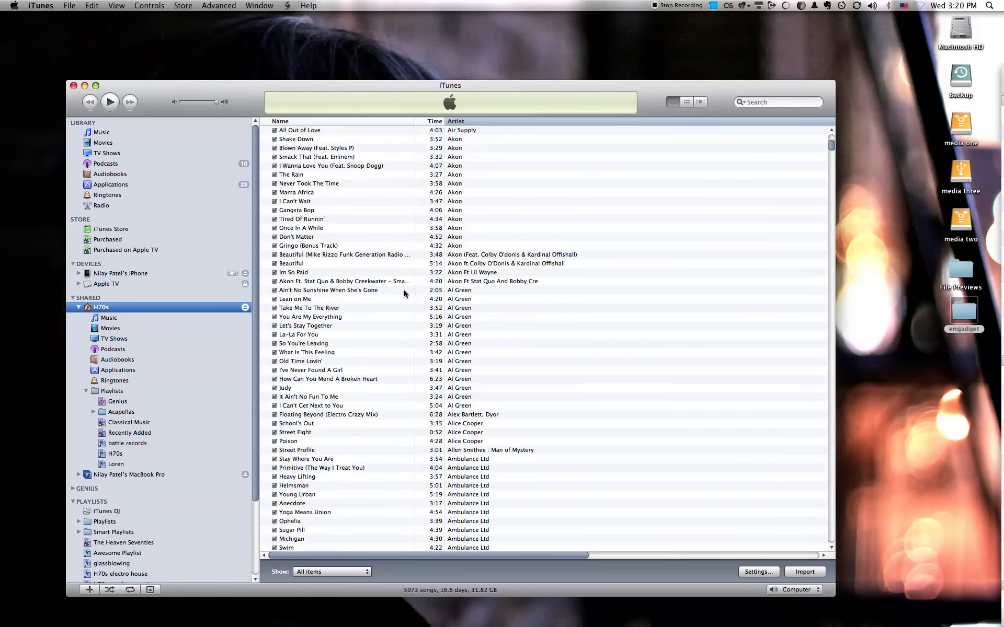
scroll(404, 293, down, 10)
scroll(404, 294, up, 15)
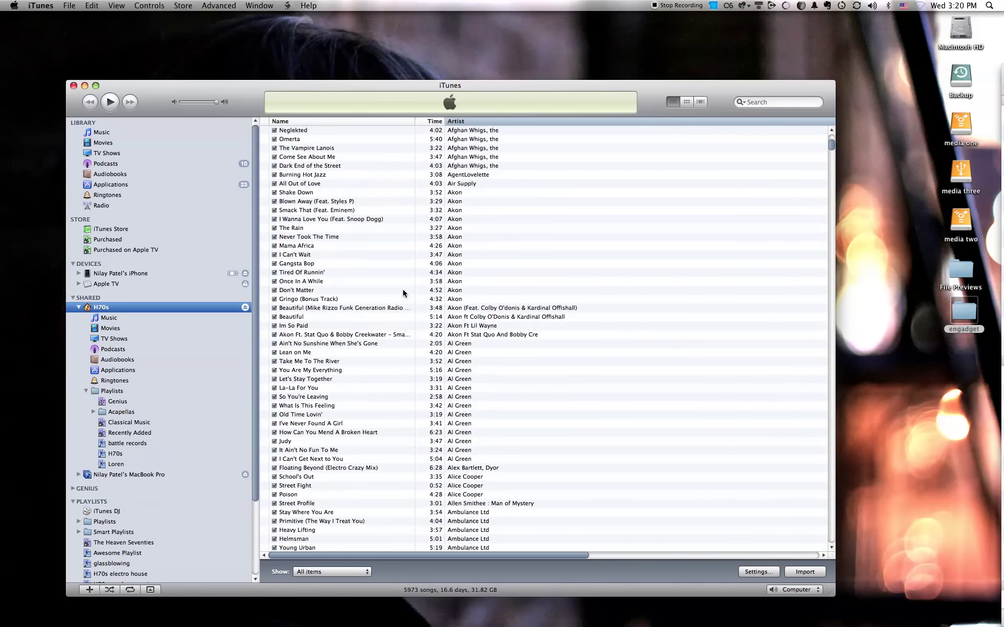
scroll(403, 293, down, 15)
scroll(406, 294, up, 10)
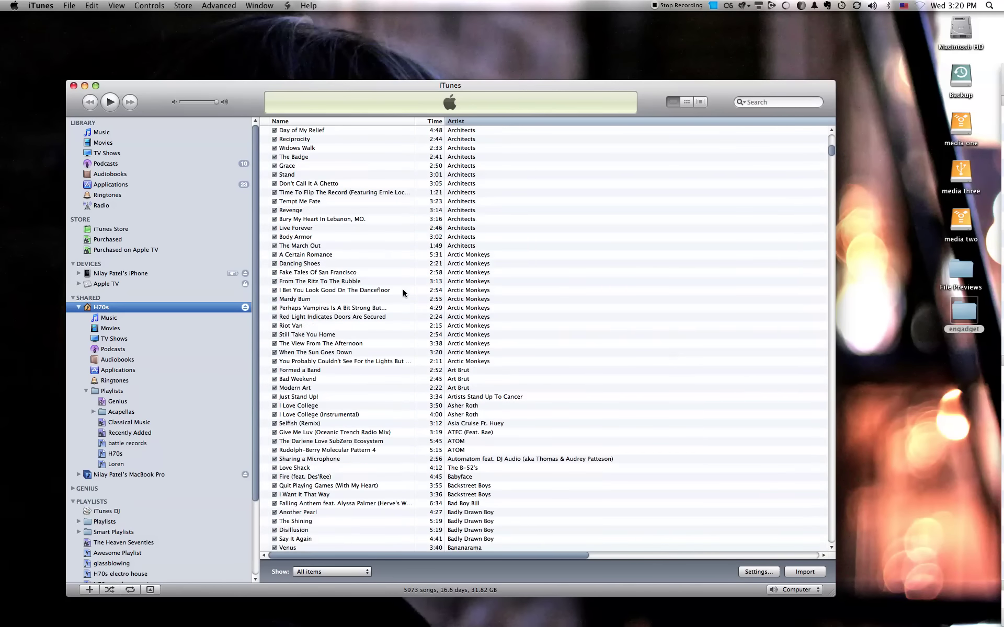
scroll(405, 294, down, 7)
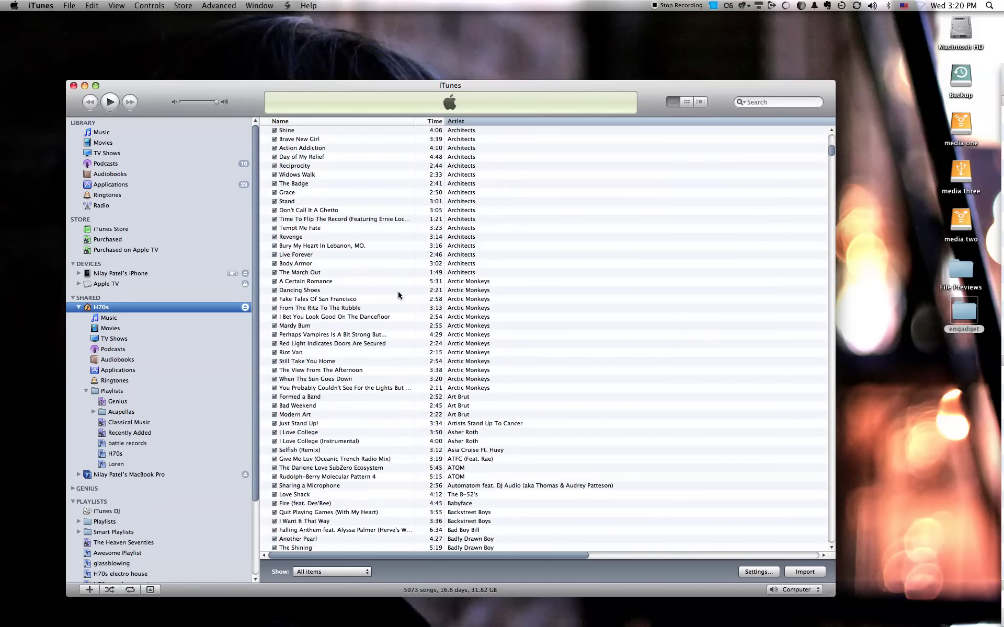
double_click(305, 201)
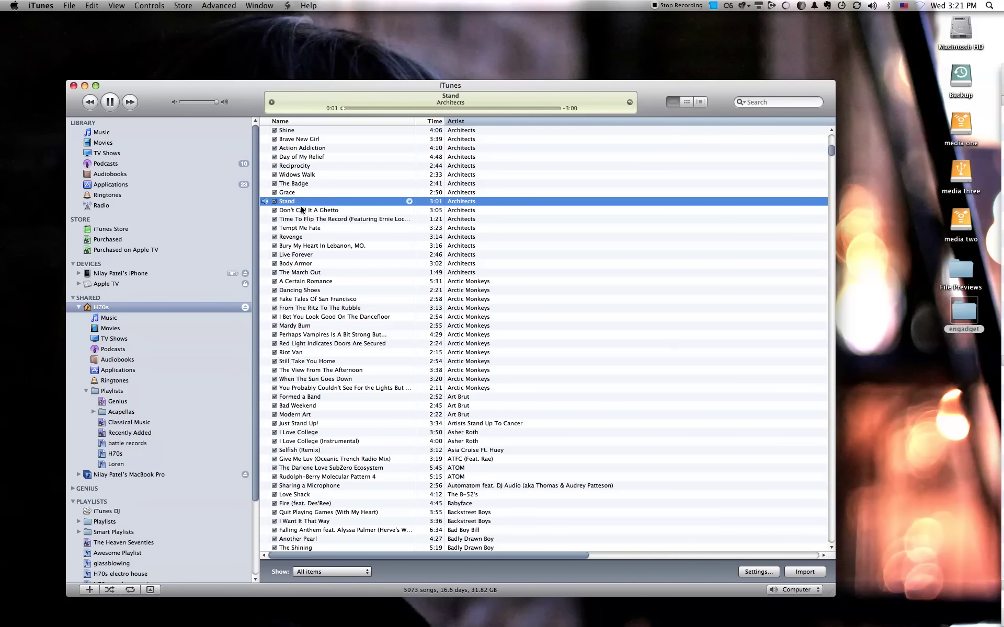
drag(298, 202, 105, 546)
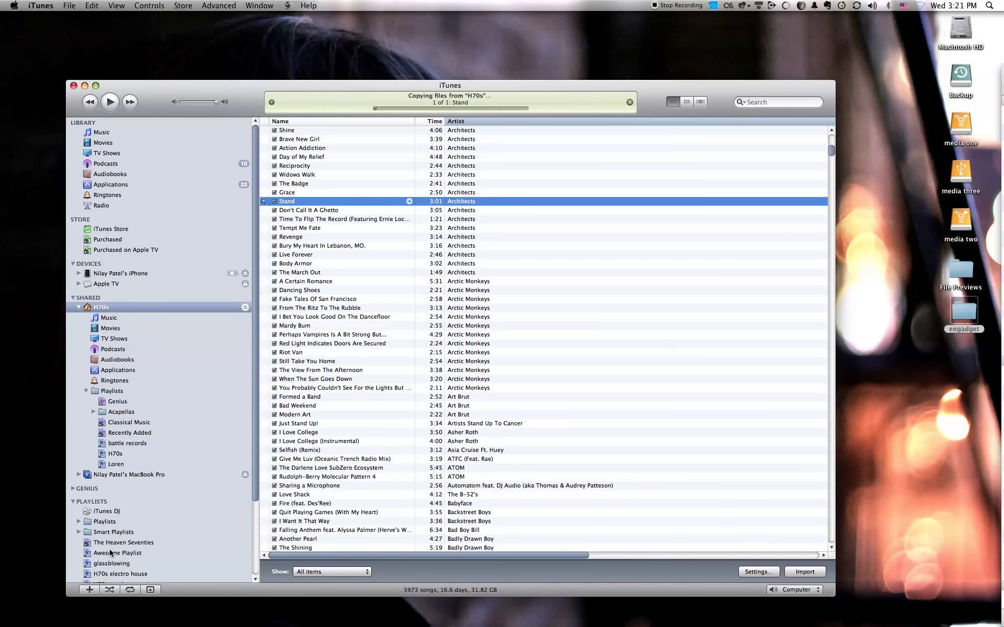